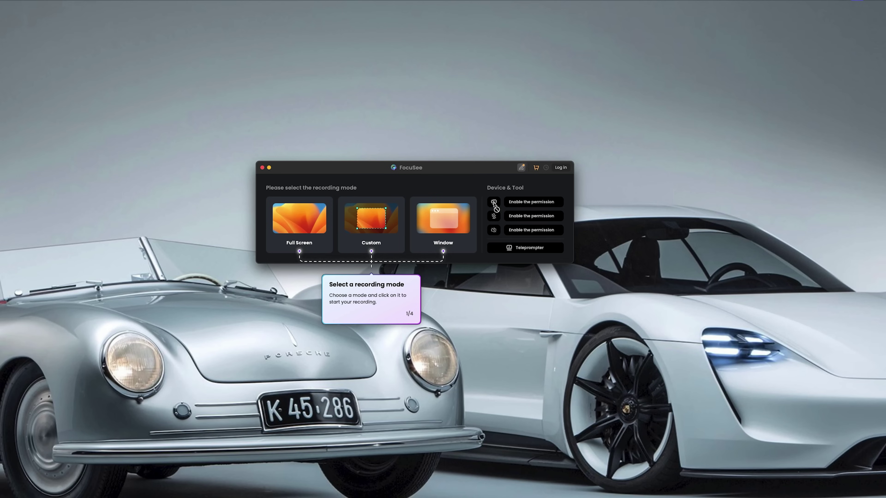
# Step: Grant FocuSee screen and system audio recording permission in System Settings and relaunch it
pyautogui.click(523, 202)
pyautogui.click(528, 225)
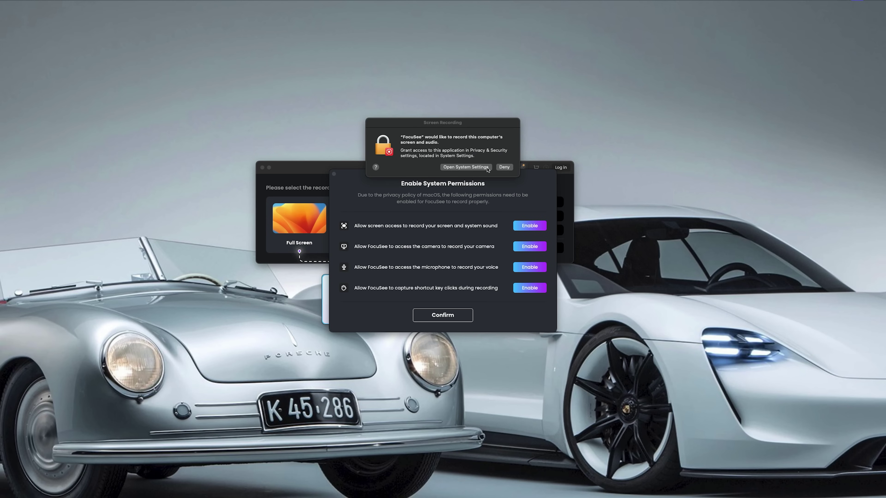
pyautogui.click(467, 166)
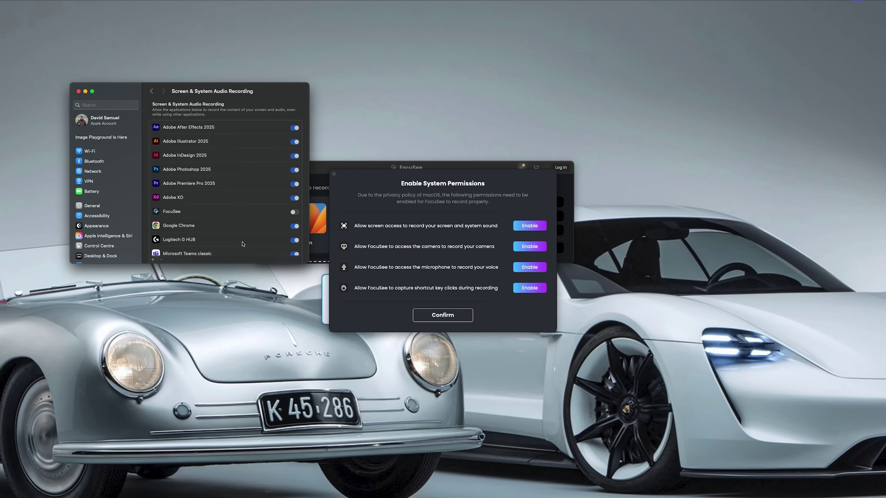
pyautogui.click(295, 212)
pyautogui.click(214, 215)
pyautogui.click(211, 208)
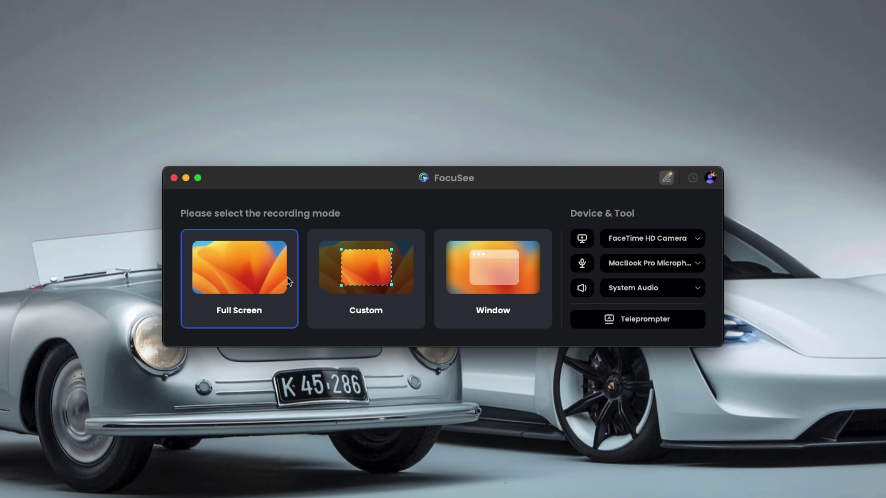
pyautogui.click(352, 286)
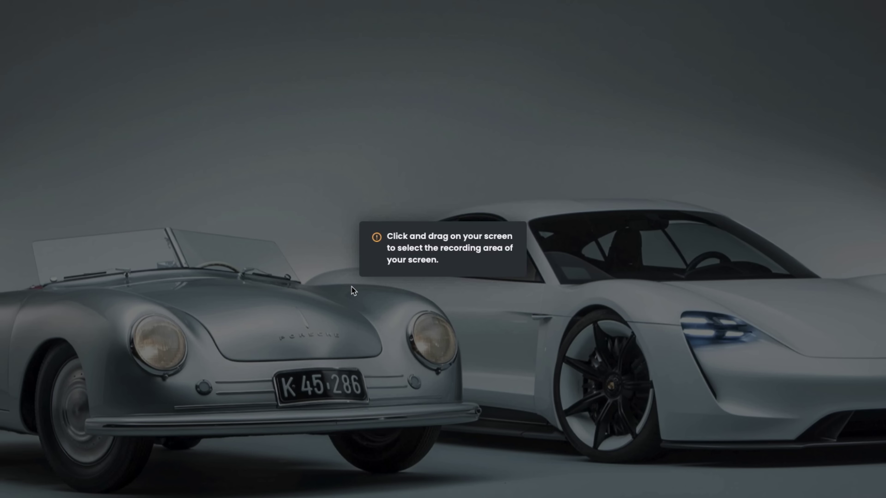
pyautogui.press('Escape')
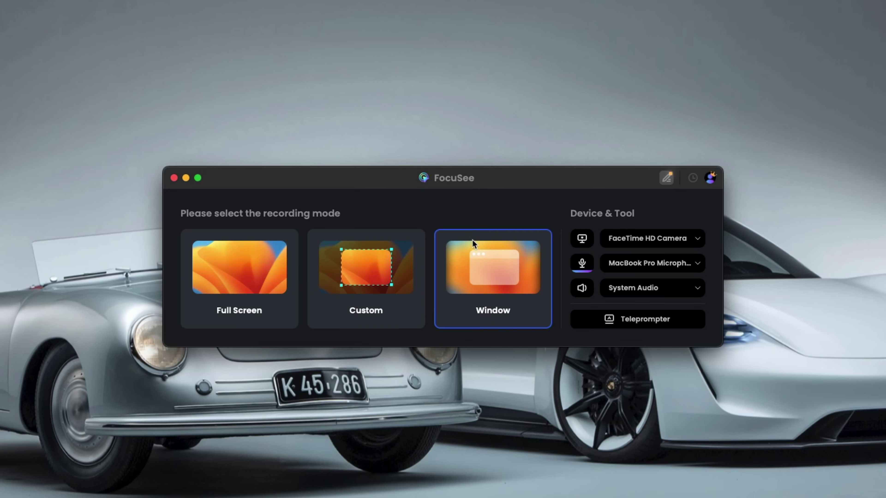
pyautogui.click(495, 252)
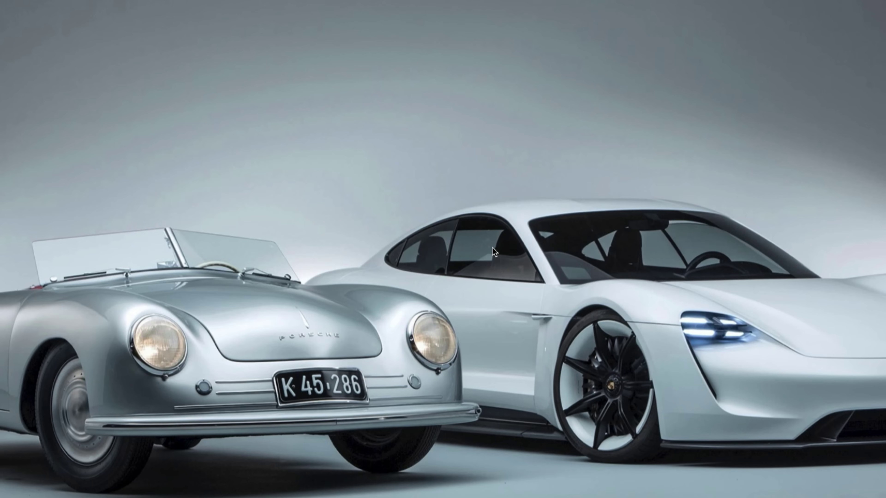
pyautogui.press('Escape')
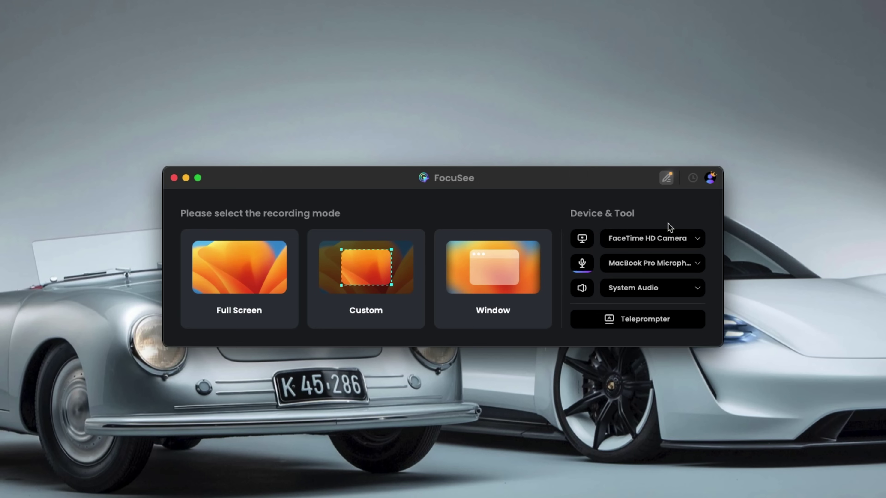
pyautogui.click(699, 240)
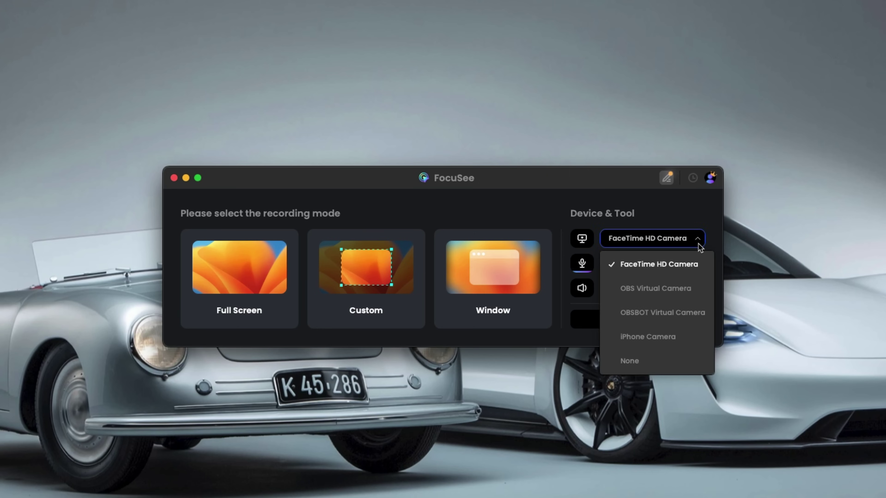
pyautogui.click(688, 219)
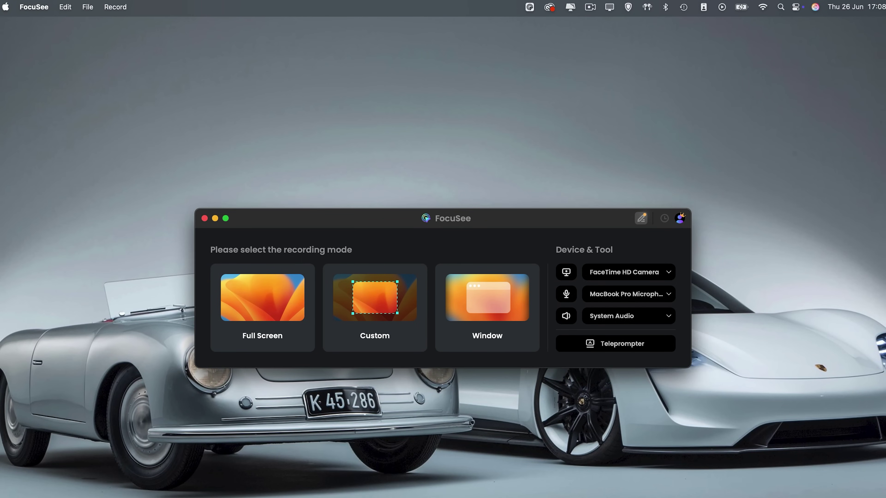
# Step: From FocuSee Settings, start recording the selected screen area with the webcam overlay
pyautogui.click(34, 7)
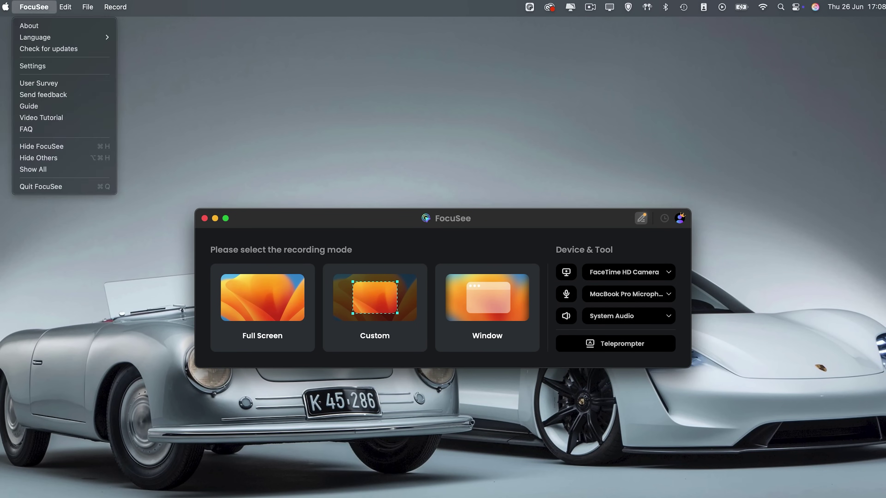
pyautogui.click(35, 66)
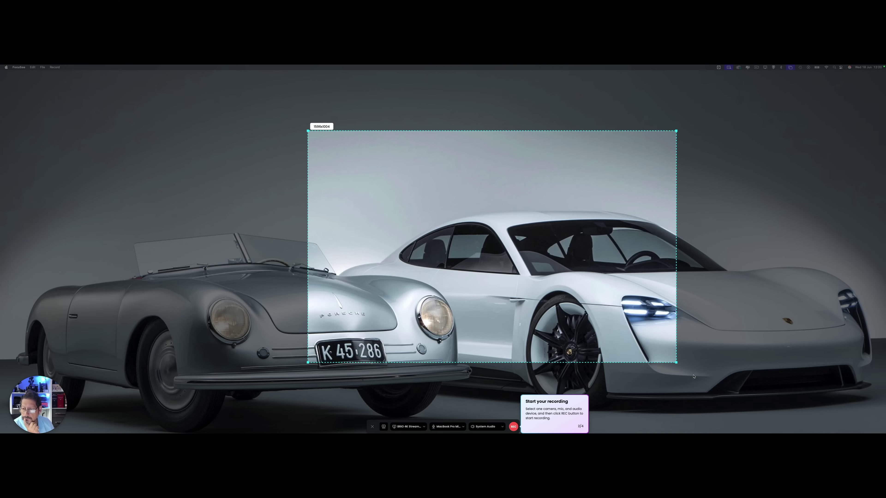
pyautogui.click(513, 427)
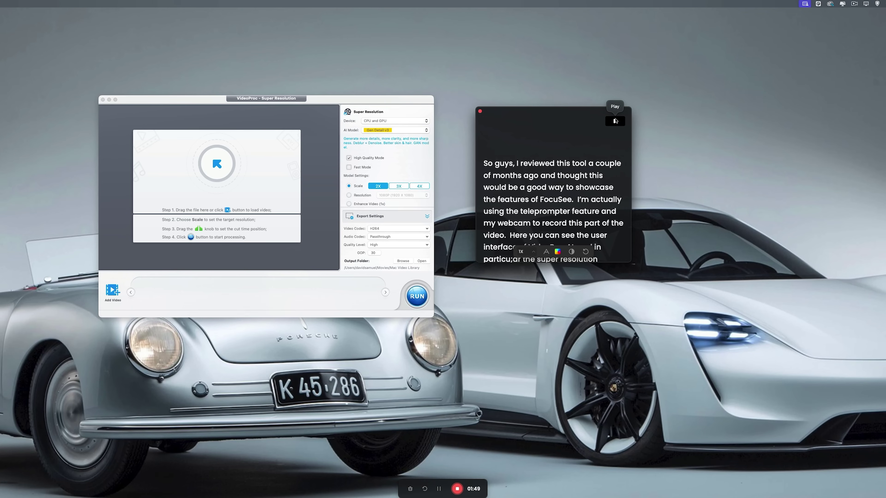
# Step: Start the teleprompter script scrolling for the narration
pyautogui.click(615, 121)
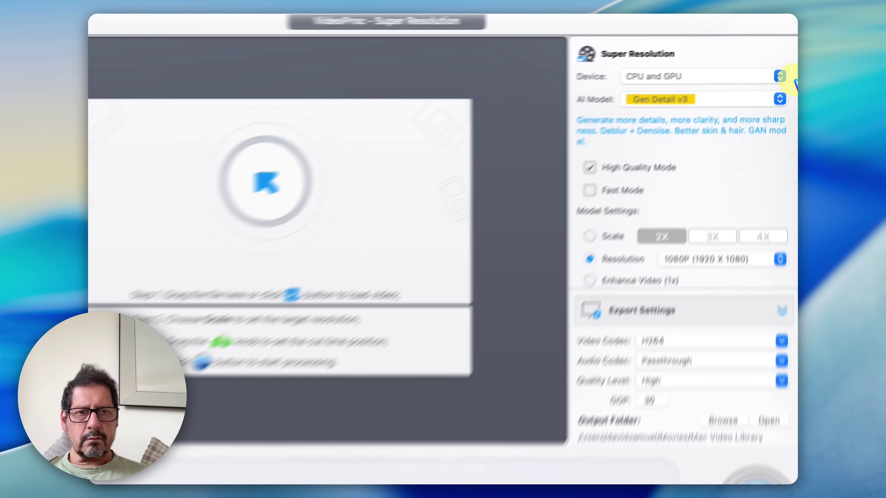
# Step: Try CPU only and Real Smooth v3, then settle on CPU and GPU with Gen Detail v3
pyautogui.click(782, 67)
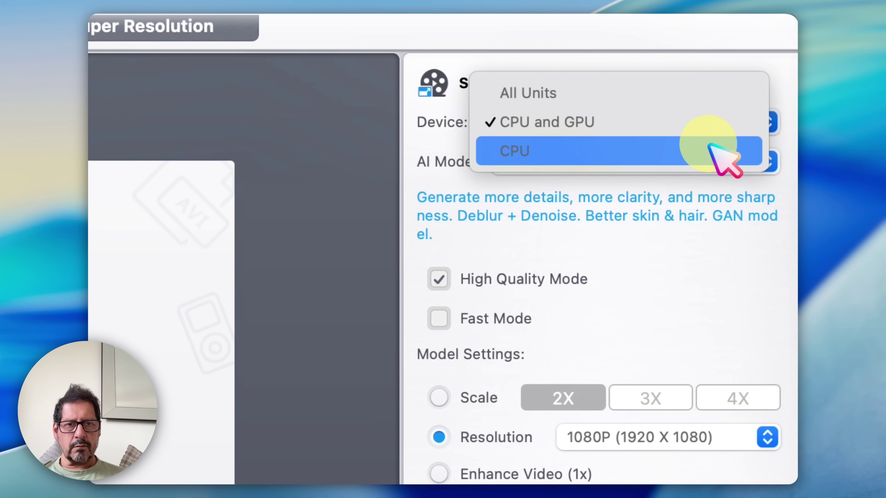
pyautogui.click(697, 154)
pyautogui.click(757, 126)
pyautogui.click(714, 92)
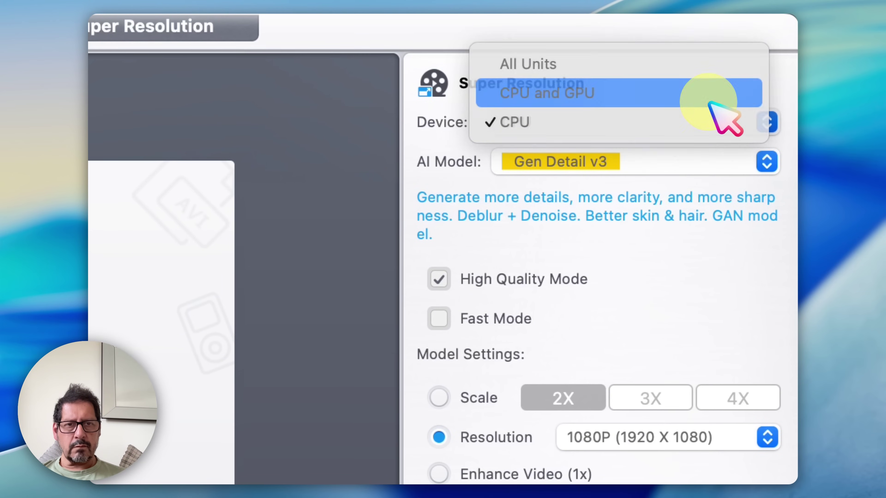
pyautogui.click(763, 163)
pyautogui.click(713, 191)
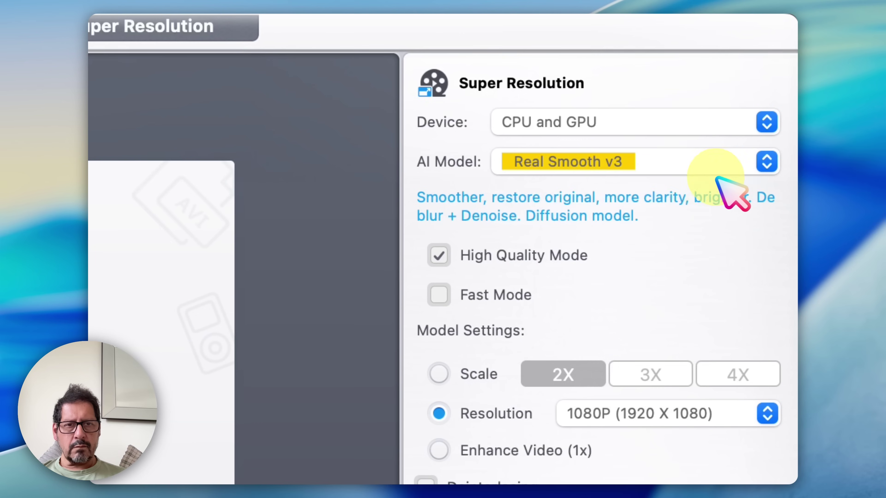
pyautogui.click(753, 158)
pyautogui.click(708, 132)
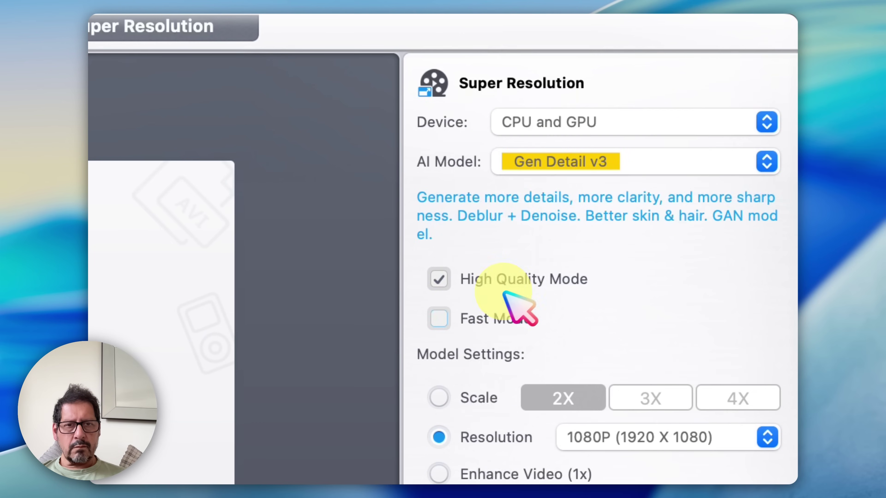
# Step: Keep High Quality Mode, try 3X, 4X and target resolution, then choose Enhance Video (1x)
pyautogui.click(439, 314)
pyautogui.click(439, 137)
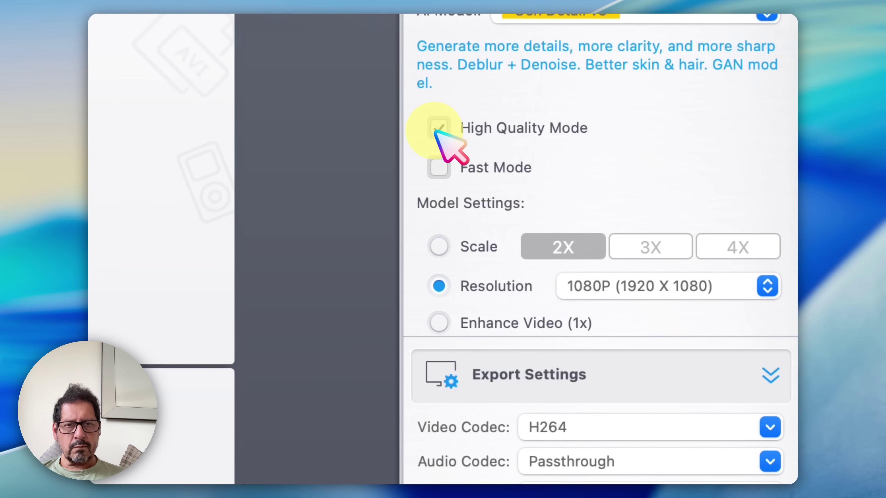
pyautogui.click(438, 255)
pyautogui.click(650, 247)
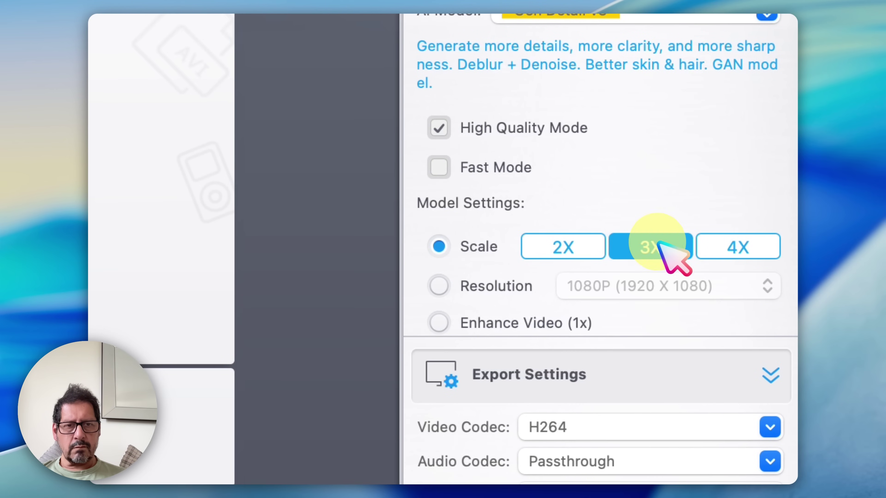
pyautogui.click(755, 255)
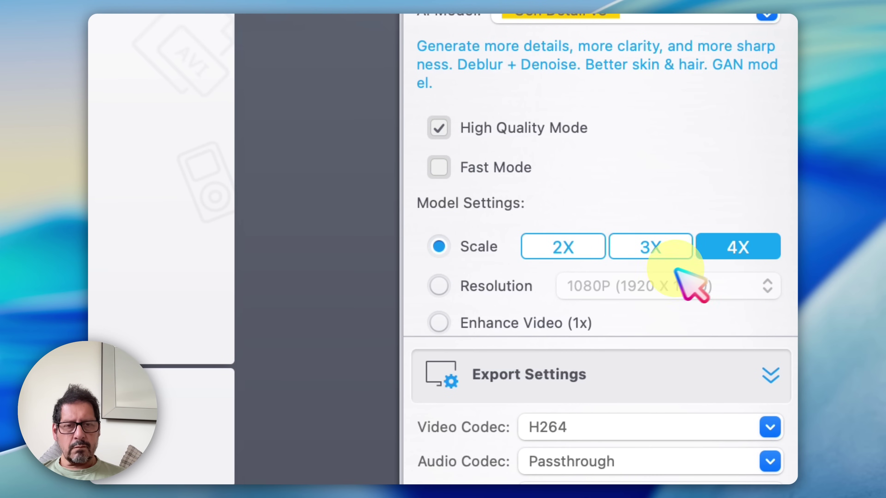
pyautogui.click(439, 285)
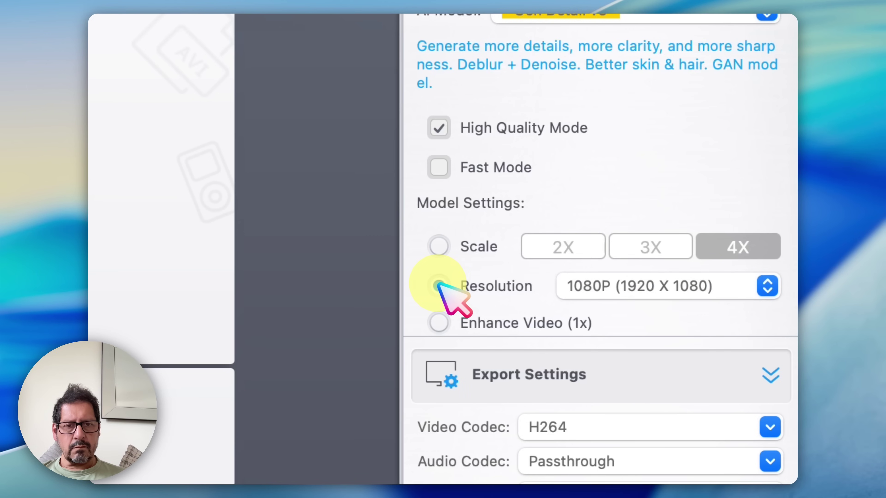
pyautogui.click(439, 324)
# Step: Set the export to ProRes video with Passthrough audio, keeping the current output folder
pyautogui.click(769, 298)
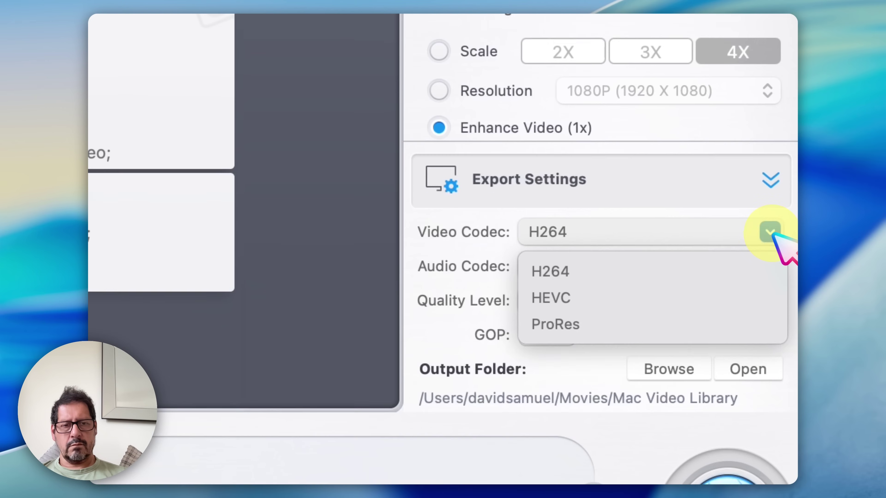
pyautogui.click(666, 306)
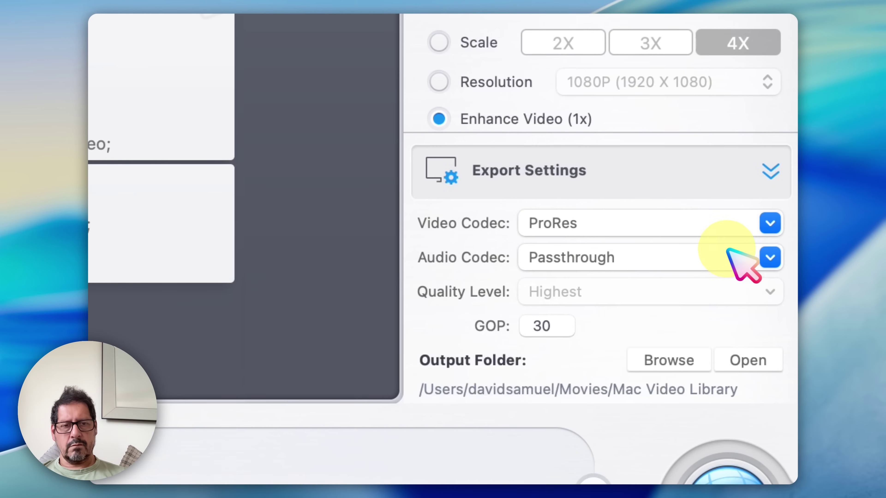
pyautogui.click(769, 260)
pyautogui.click(693, 299)
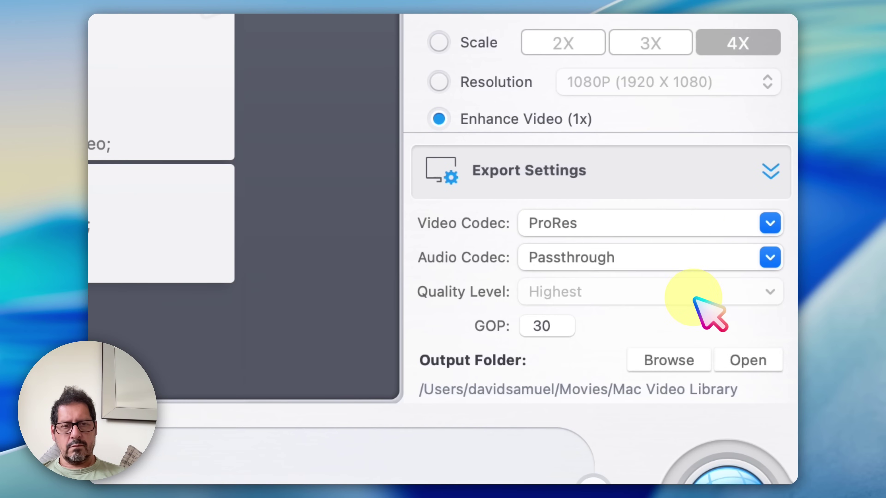
pyautogui.click(690, 363)
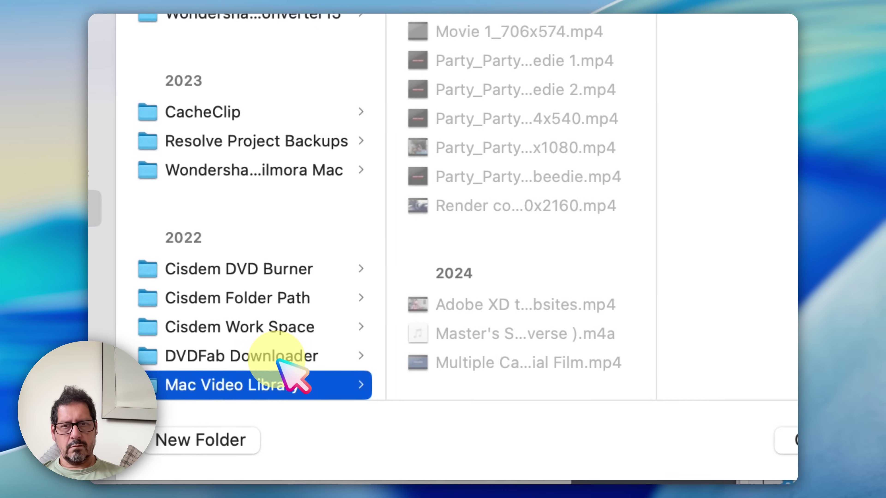
pyautogui.click(789, 441)
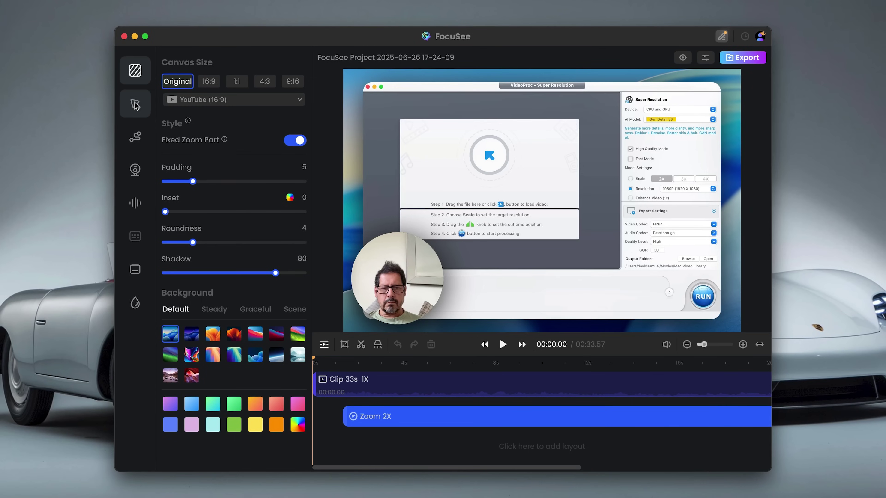
# Step: Compare the 1:1, 4:3 and 9:16 canvas sizes, then settle on 16:9
pyautogui.click(210, 81)
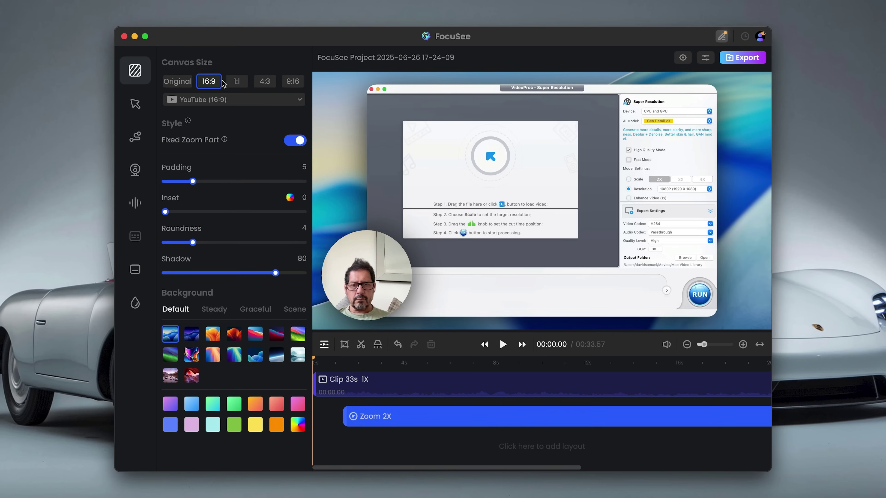
pyautogui.click(233, 85)
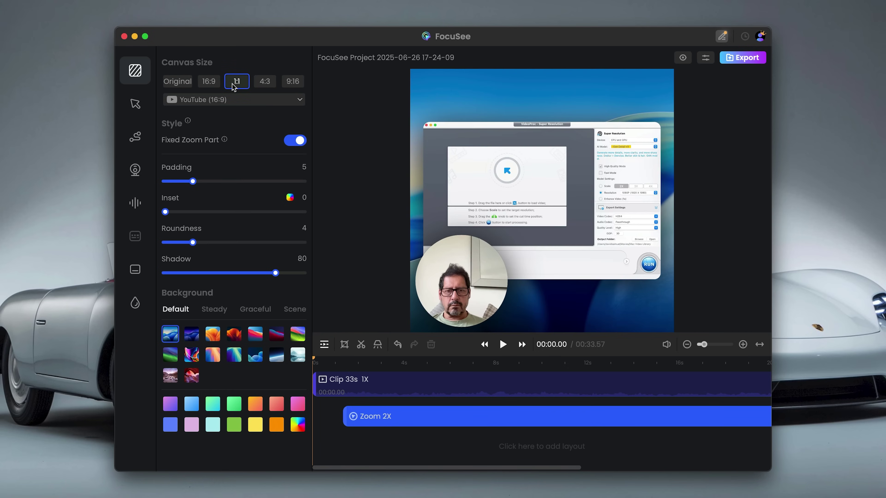
pyautogui.click(266, 84)
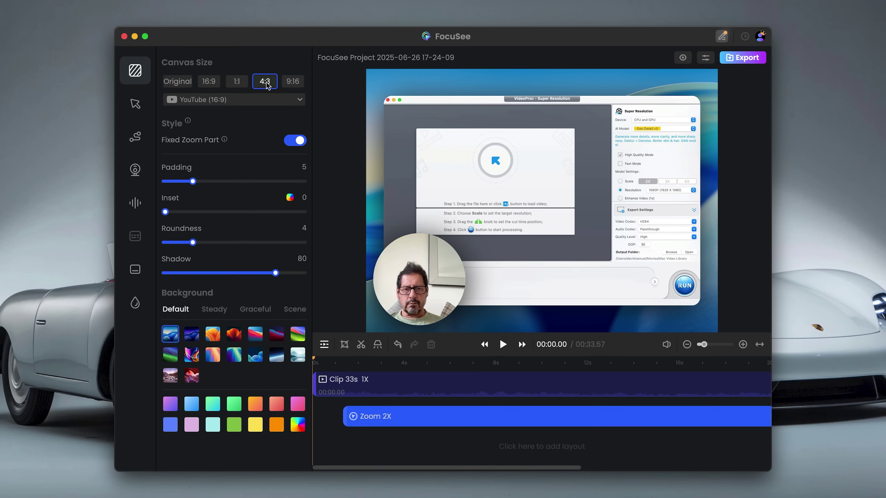
pyautogui.click(294, 83)
pyautogui.click(211, 85)
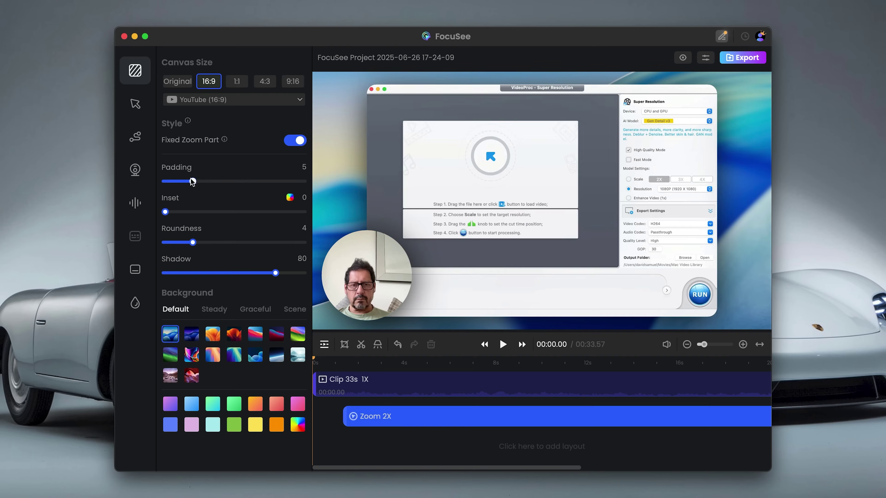
# Step: Set the Style padding to 3, roundness to 2 and shadow to 60
pyautogui.moveTo(191, 181)
pyautogui.mouseDown()
pyautogui.moveTo(308, 181)
pyautogui.moveTo(180, 181)
pyautogui.mouseUp()
pyautogui.moveTo(166, 211)
pyautogui.mouseDown()
pyautogui.moveTo(291, 212)
pyautogui.moveTo(165, 210)
pyautogui.mouseUp()
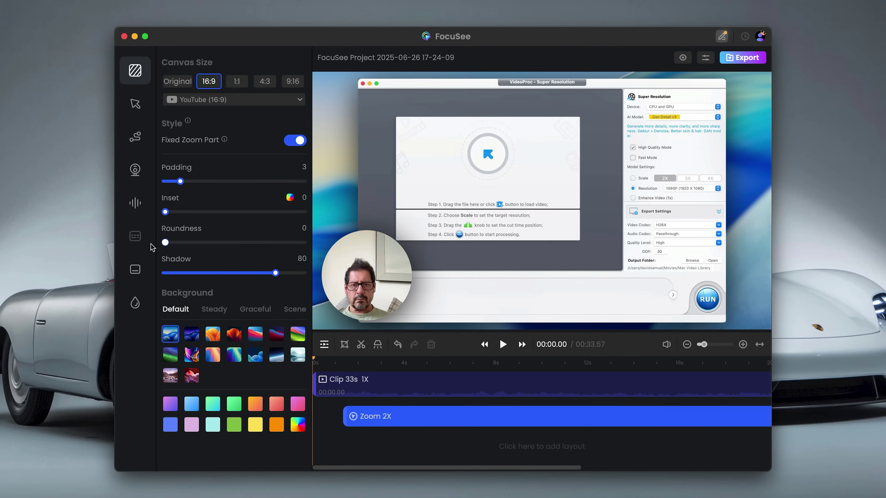
pyautogui.moveTo(193, 244); pyautogui.dragTo(195, 241)
pyautogui.moveTo(276, 273); pyautogui.dragTo(247, 273)
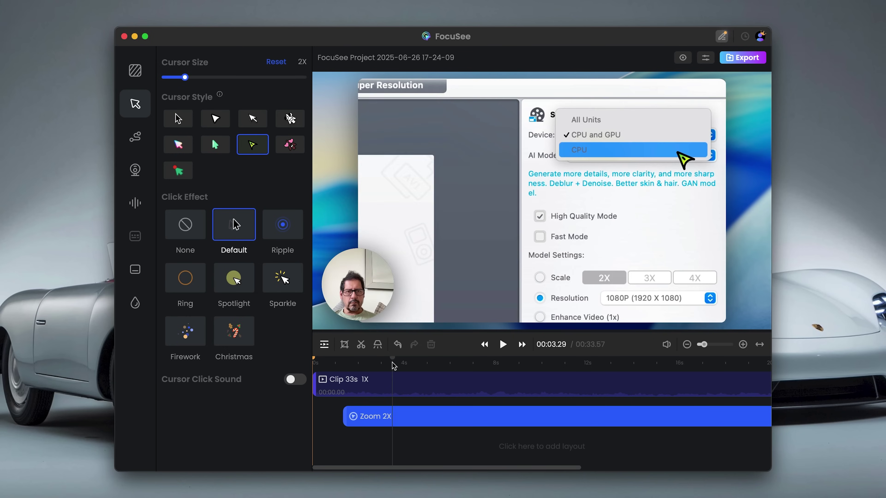
# Step: Choose the pink cursor style with the Spotlight click effect and preview it around 1–4 seconds
pyautogui.click(178, 170)
pyautogui.click(178, 150)
pyautogui.click(282, 225)
pyautogui.click(410, 361)
pyautogui.moveTo(410, 361)
pyautogui.mouseDown()
pyautogui.moveTo(395, 362)
pyautogui.moveTo(405, 362)
pyautogui.mouseUp()
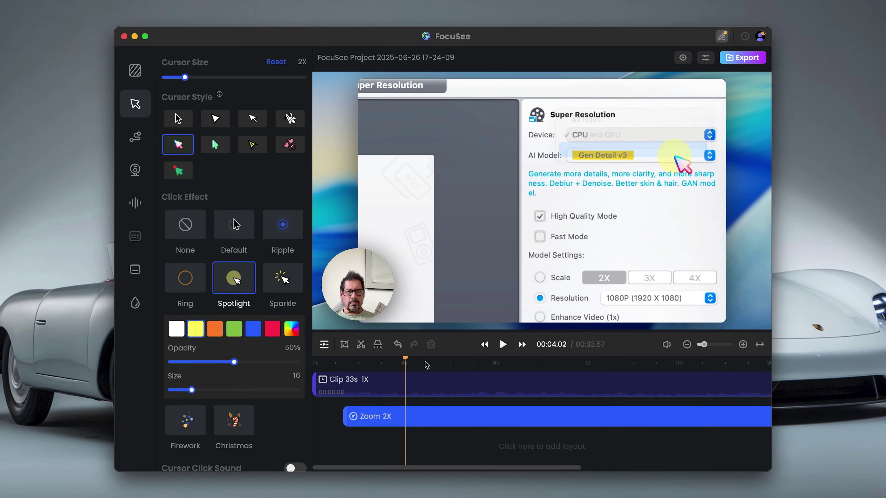
pyautogui.moveTo(426, 365); pyautogui.dragTo(371, 365)
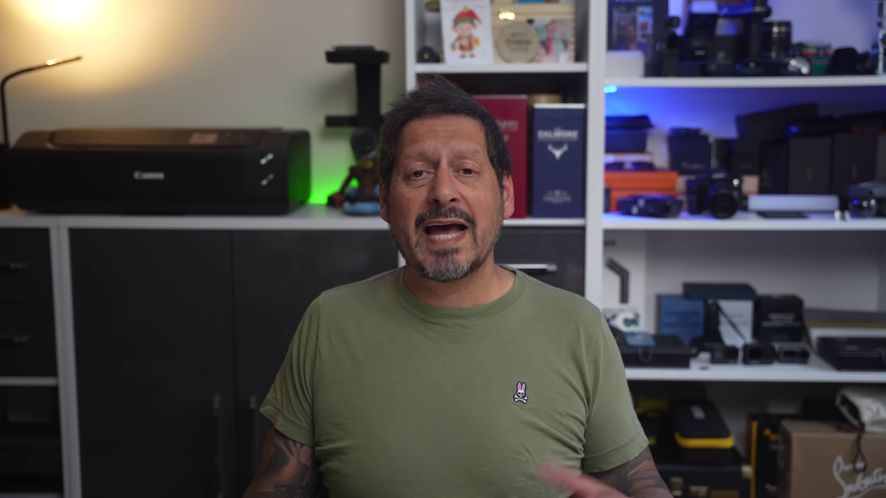
# Step: Try each webcam layout, pick the round bubble, and toggle Camera Size During Zoom off and on
pyautogui.click(233, 121)
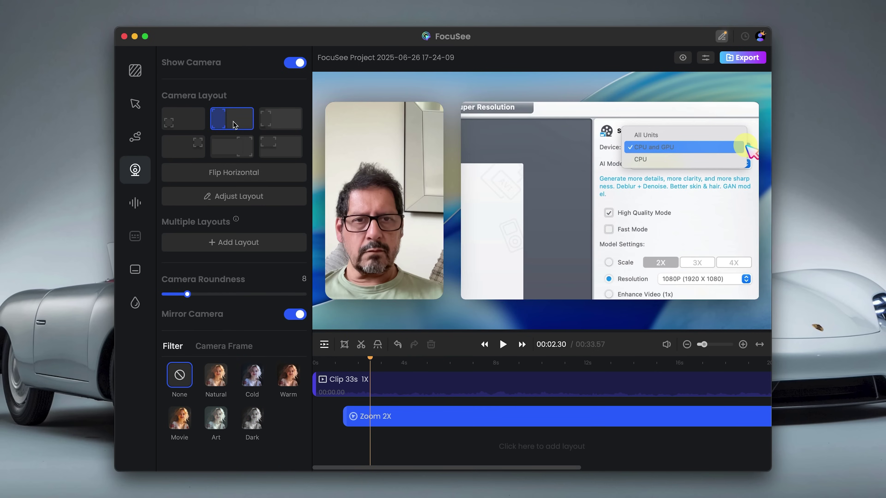
pyautogui.click(281, 121)
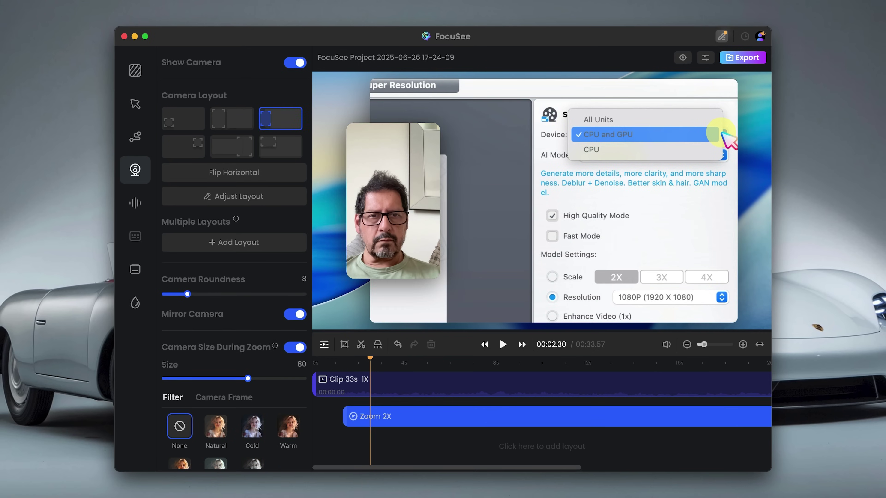
pyautogui.click(178, 154)
pyautogui.click(231, 147)
pyautogui.click(275, 152)
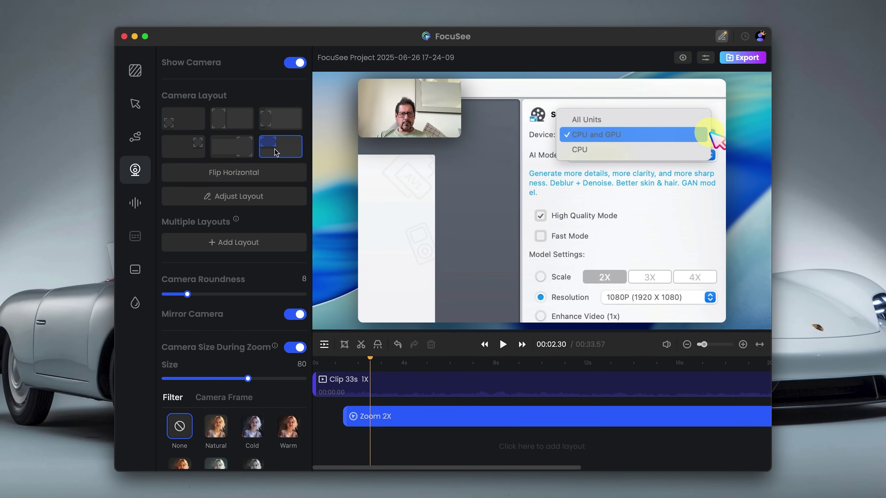
pyautogui.click(189, 123)
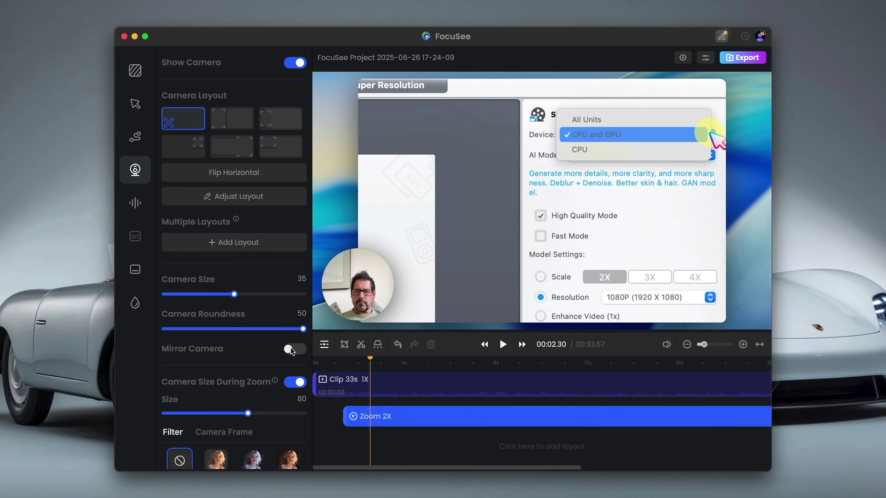
pyautogui.click(294, 383)
pyautogui.click(294, 383)
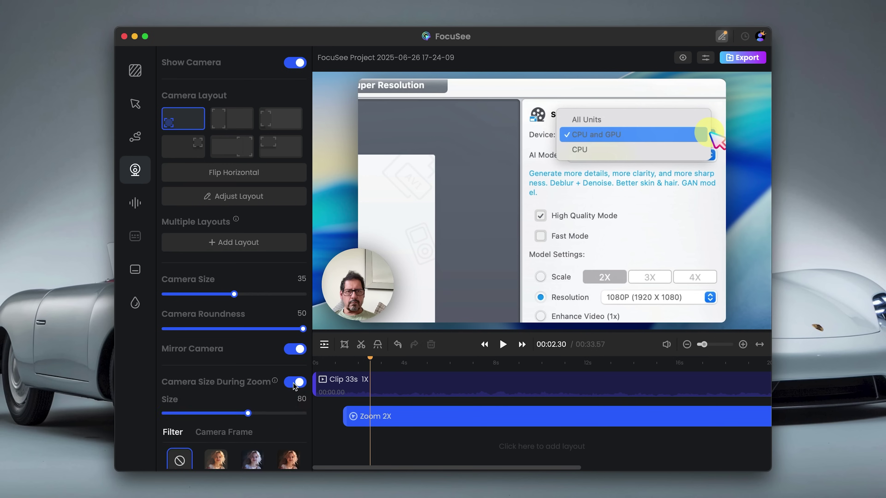
pyautogui.scroll(-3, 294, 386)
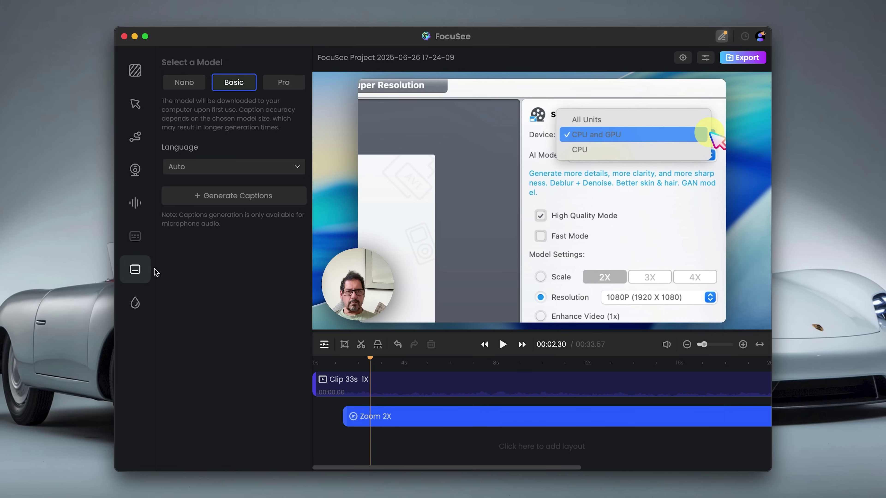
# Step: Generate captions with the Basic model, then bring up the new preset window
pyautogui.click(200, 198)
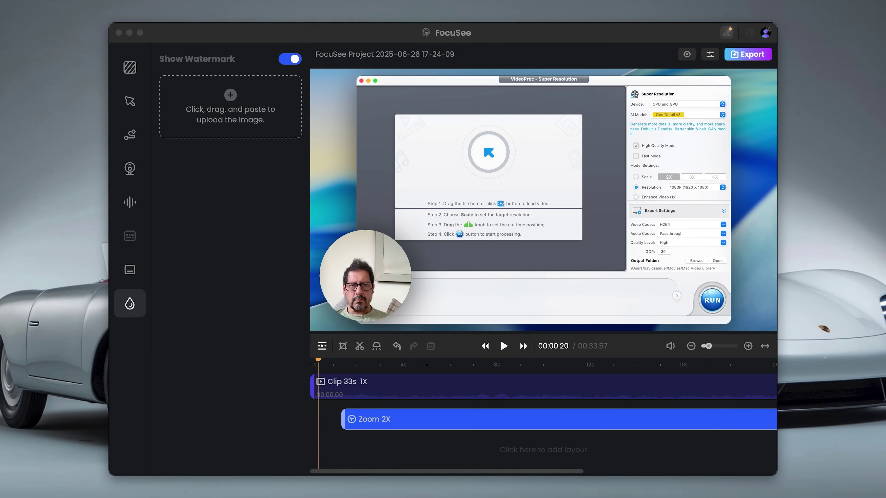
pyautogui.click(710, 54)
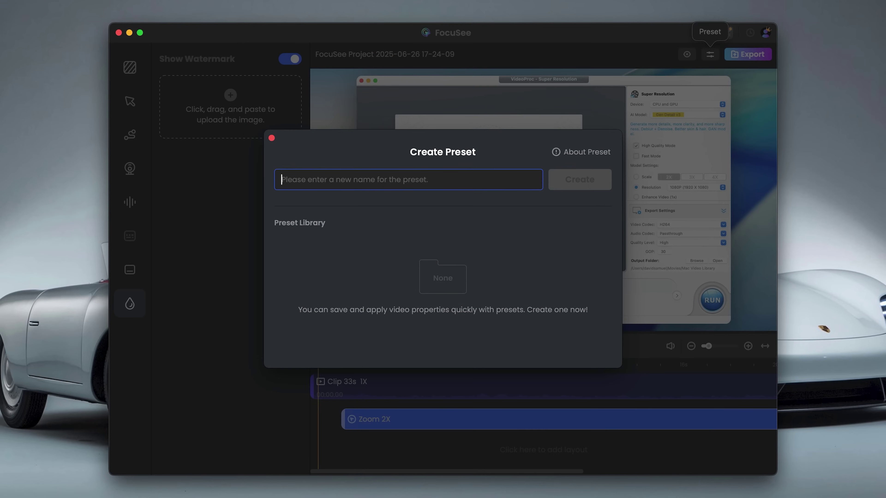
# Step: Name the new preset 'Tutorial One' and confirm to create it
pyautogui.write('Tutorial One')
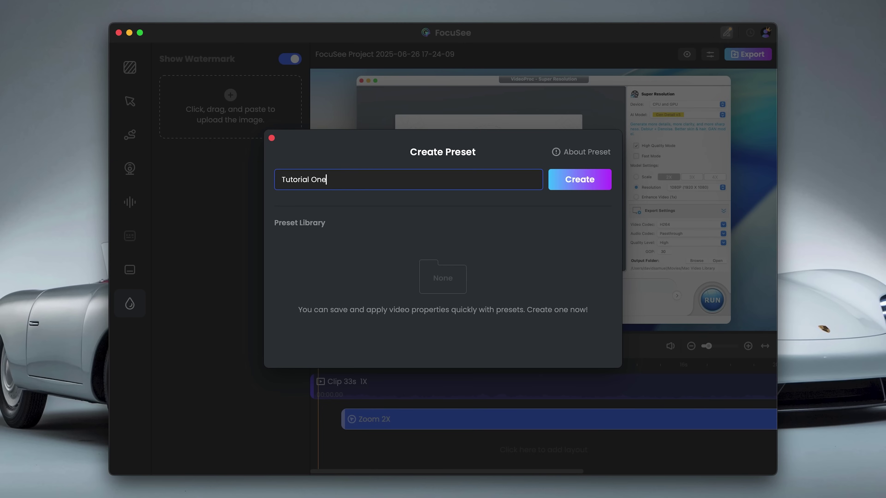
pyautogui.press('Return')
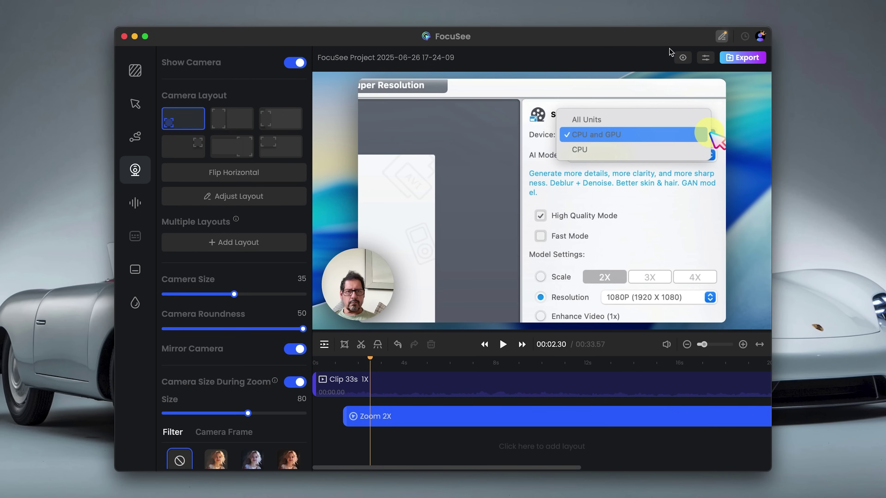
# Step: Export the video as MP4 at 4K resolution and 30fps
pyautogui.click(742, 57)
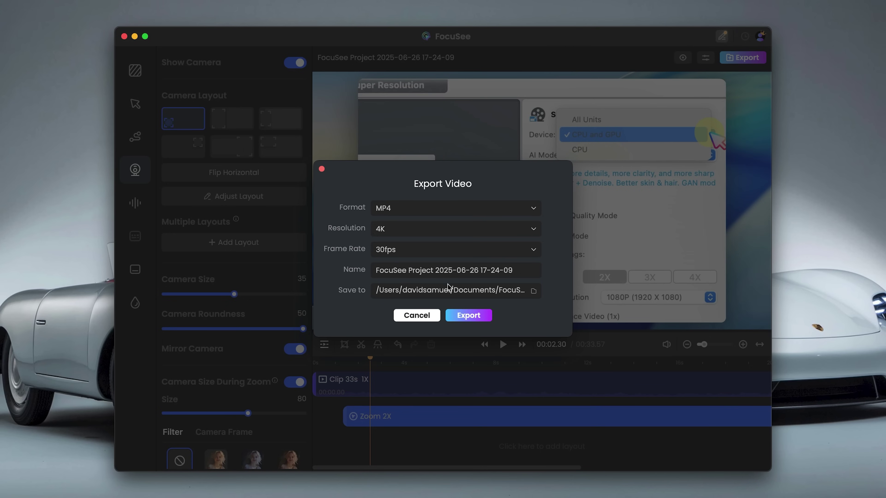
pyautogui.click(483, 316)
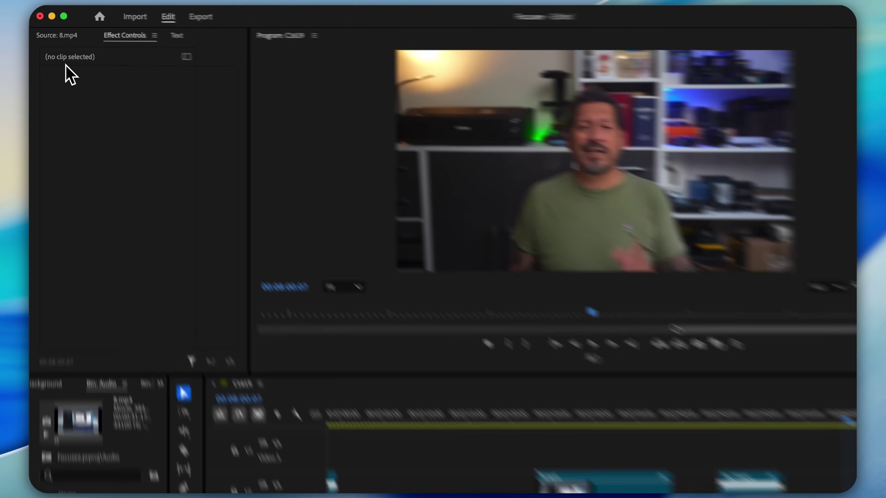
# Step: Look through the Source, Effect Controls and Text panels for the clip
pyautogui.click(56, 35)
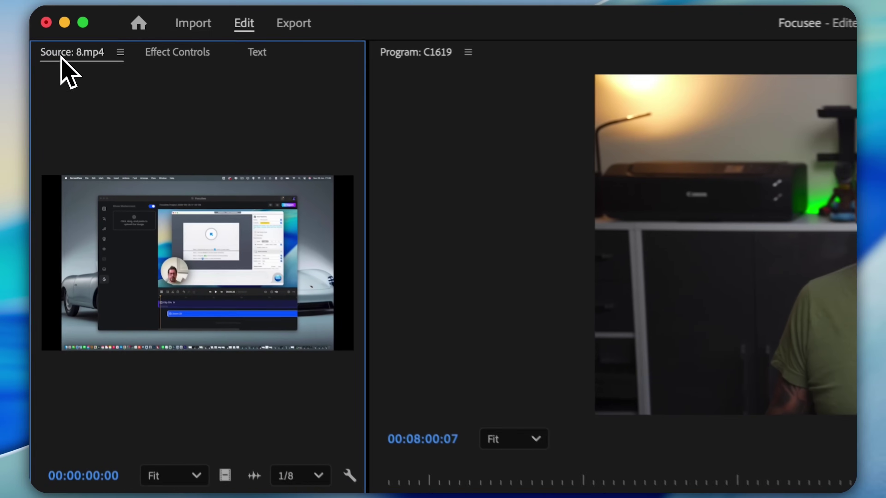
pyautogui.click(124, 35)
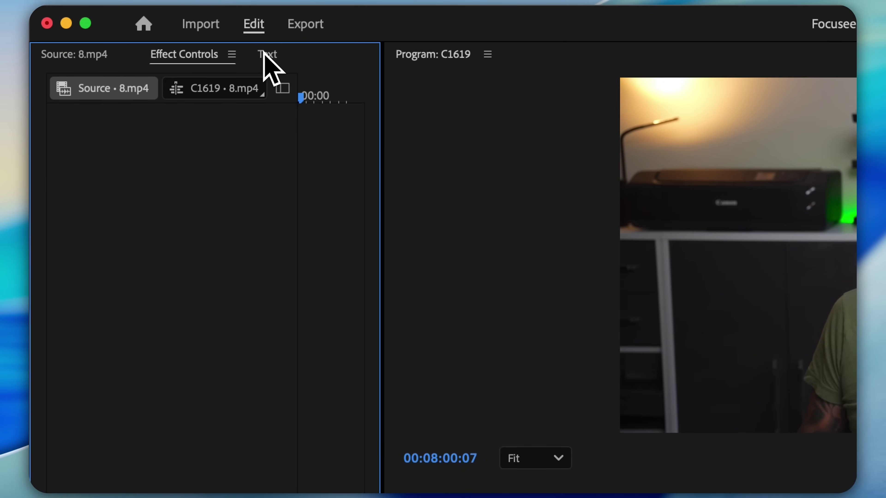
pyautogui.click(266, 54)
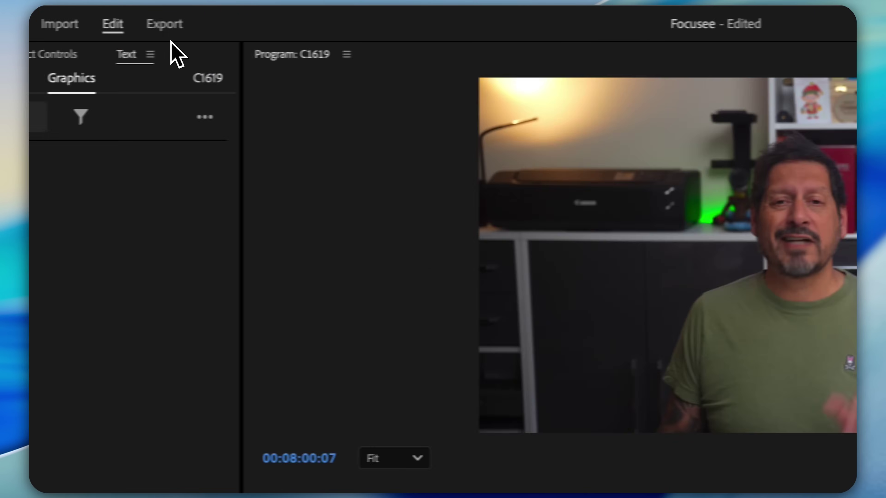
# Step: Visit the Export and Import workspaces, show Graphics Templates, and move the playhead near 00:07:42
pyautogui.click(165, 25)
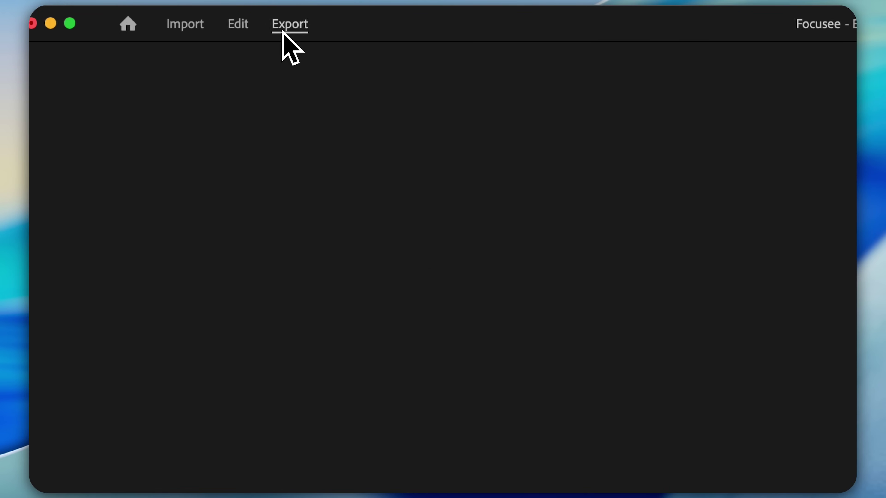
pyautogui.click(112, 24)
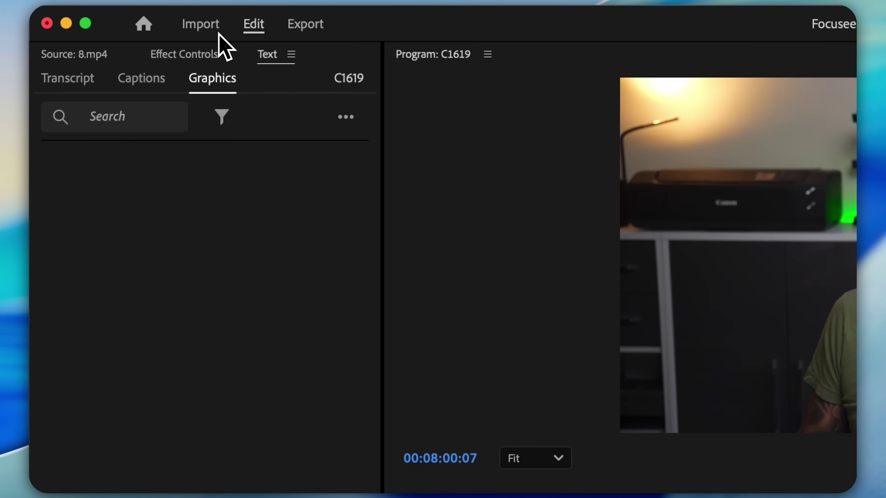
pyautogui.click(218, 34)
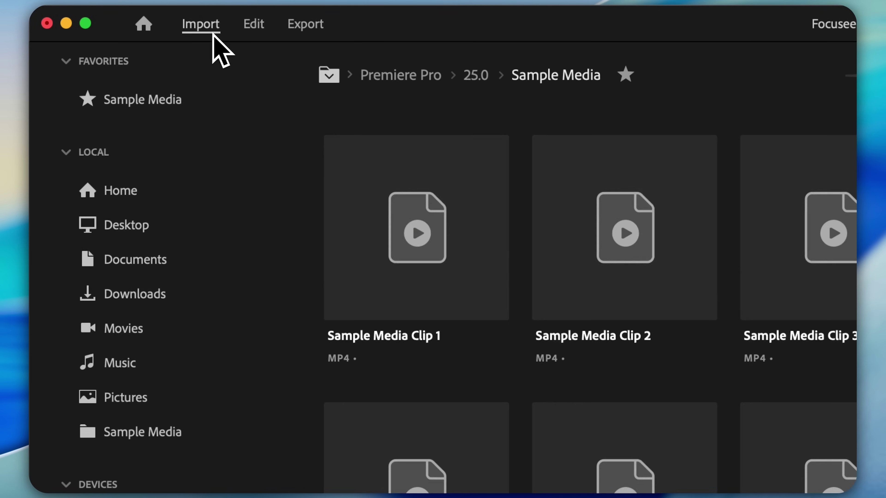
pyautogui.click(260, 29)
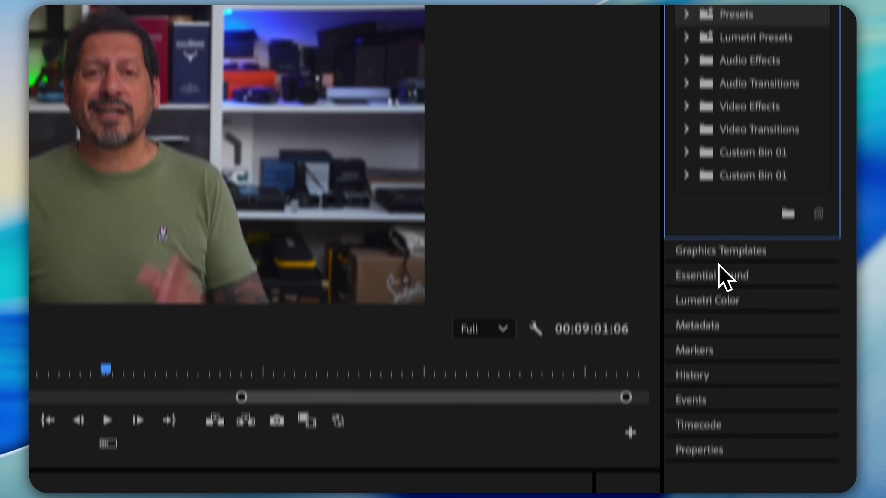
pyautogui.click(722, 369)
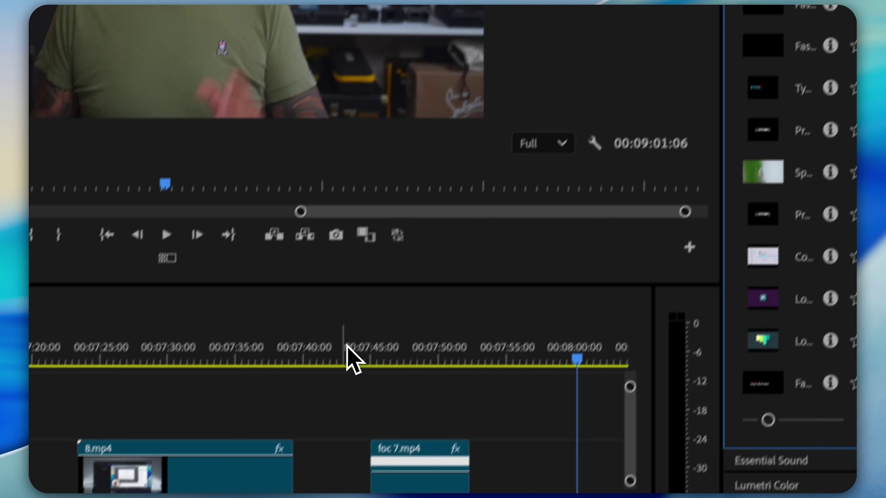
pyautogui.click(278, 417)
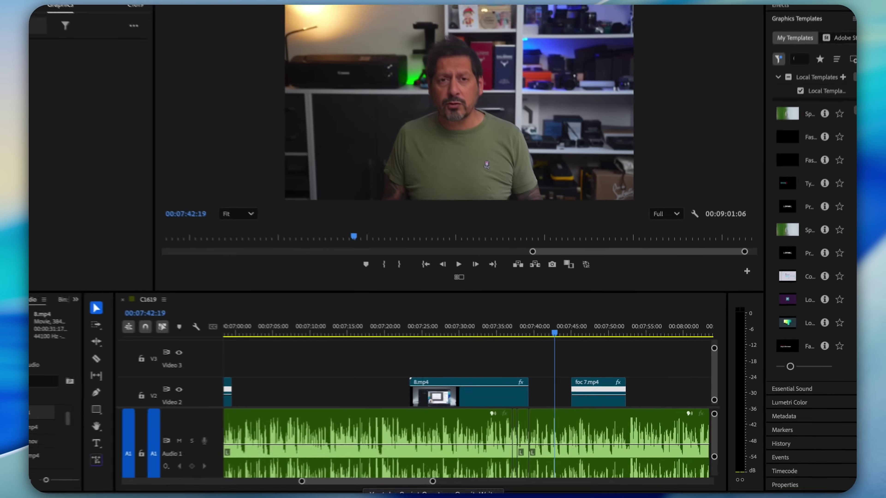